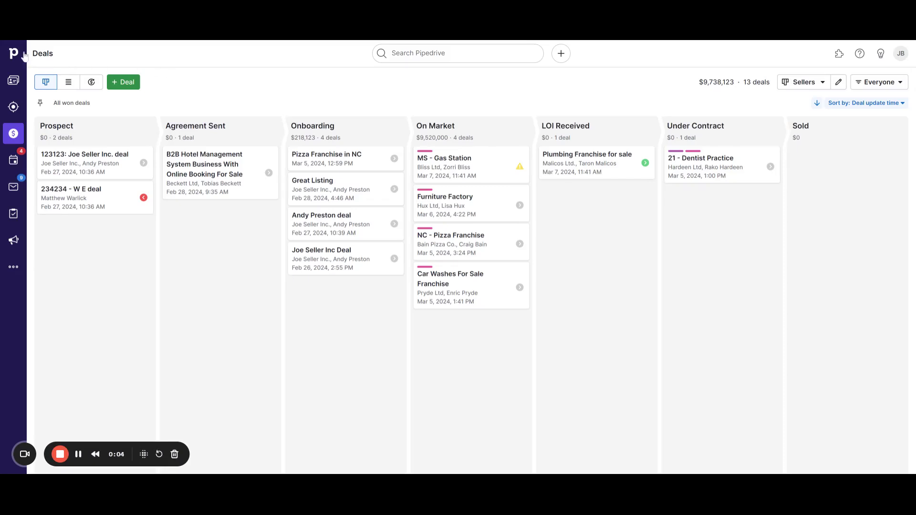
- Open the Activities list and scroll through it
{"action": "left_click", "coordinate": [12, 164]}
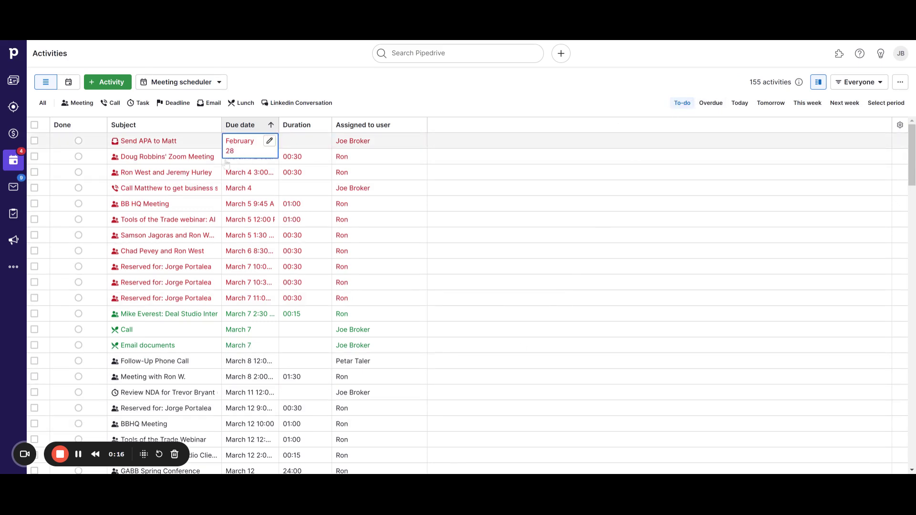
{"action": "scroll", "coordinate": [229, 296], "scroll_direction": "down", "scroll_amount": 2}
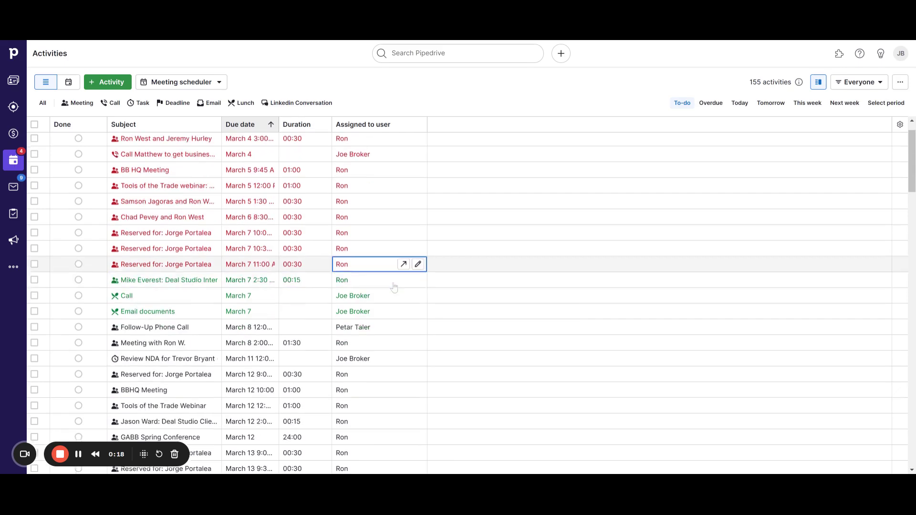
{"action": "scroll", "coordinate": [246, 296], "scroll_direction": "down", "scroll_amount": 4}
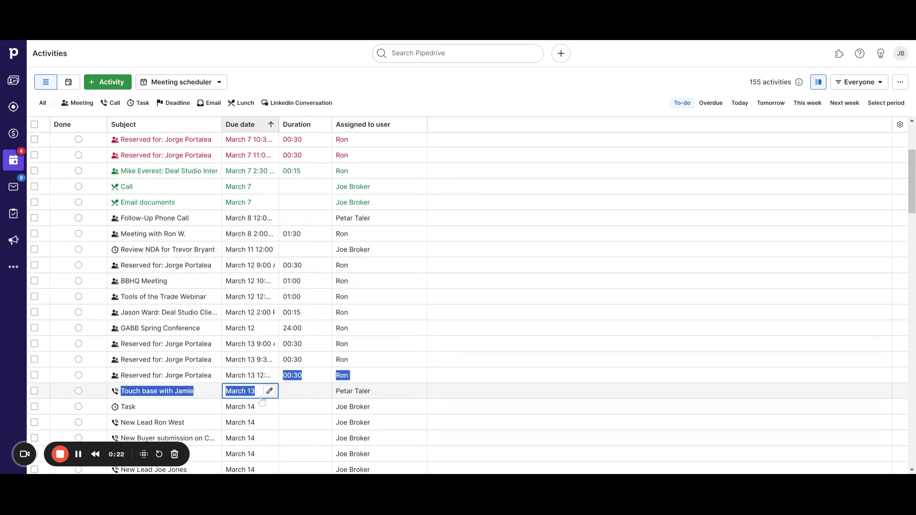
{"action": "scroll", "coordinate": [492, 313], "scroll_direction": "down", "scroll_amount": 1}
{"action": "scroll", "coordinate": [492, 313], "scroll_direction": "up", "scroll_amount": 7}
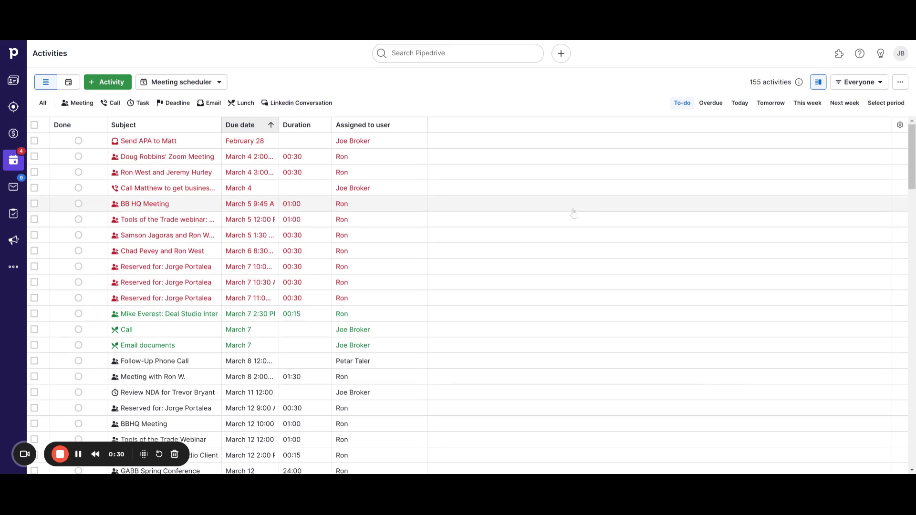
- Filter by Overdue, then Today, then Tomorrow, leaving the 2 activities due March 8
{"action": "left_click", "coordinate": [718, 109]}
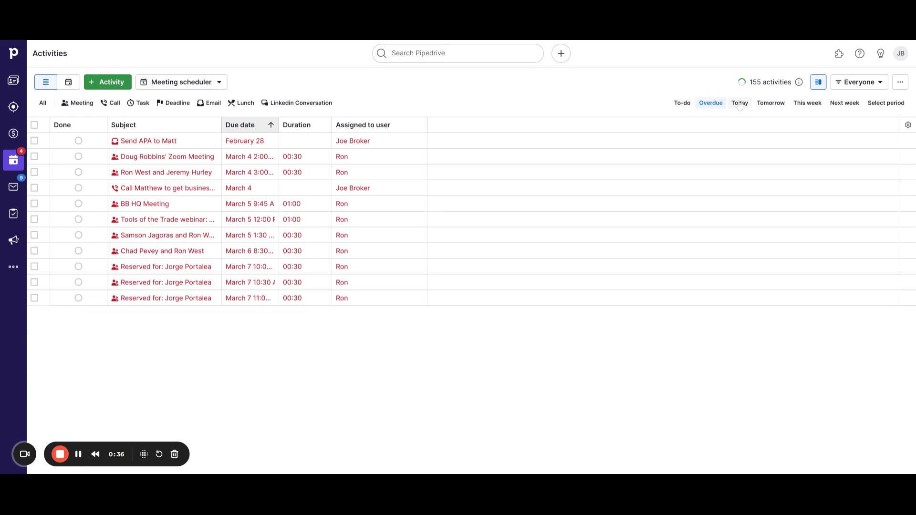
{"action": "left_click", "coordinate": [741, 103]}
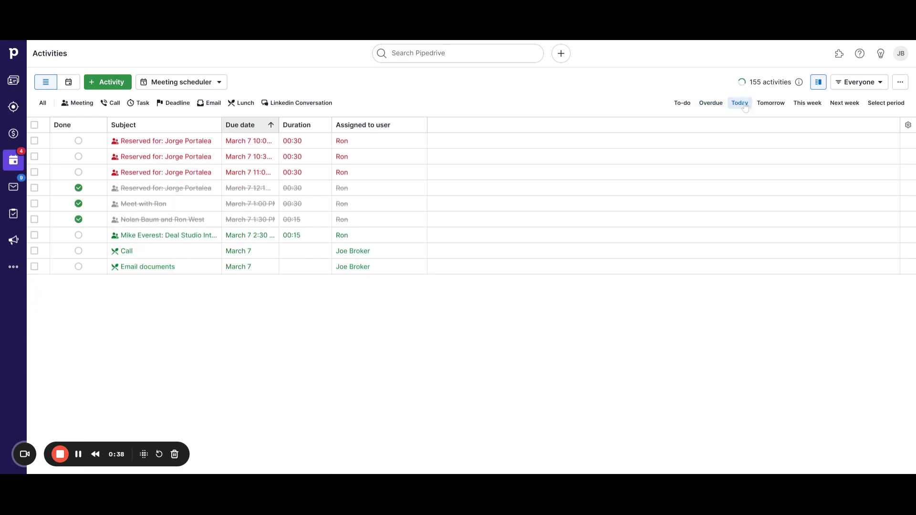
{"action": "left_click", "coordinate": [770, 106]}
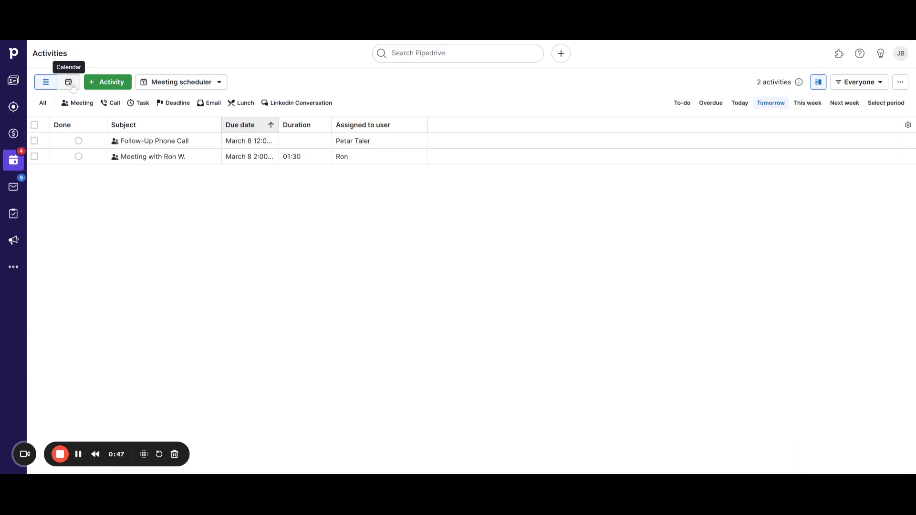
- Switch activities to calendar view and advance two weeks to Mar 17–23, 2024
{"action": "left_click", "coordinate": [70, 84]}
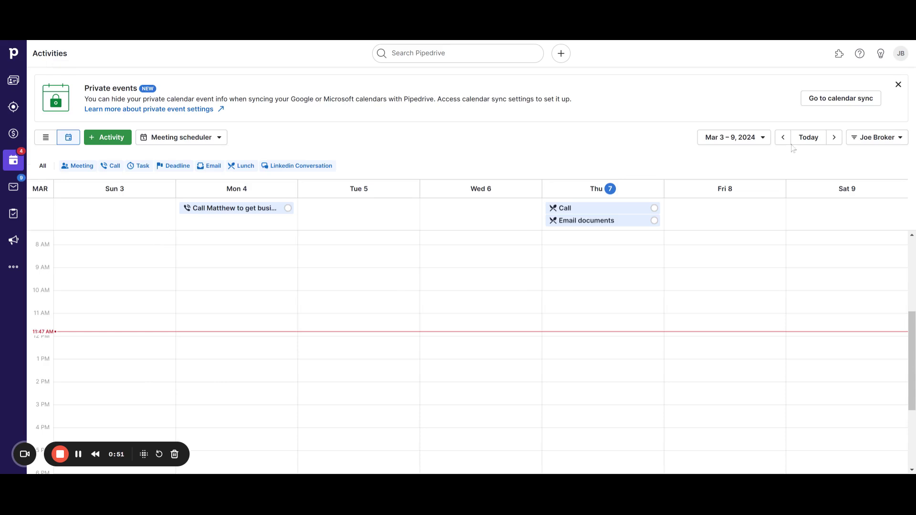
{"action": "left_click", "coordinate": [834, 137]}
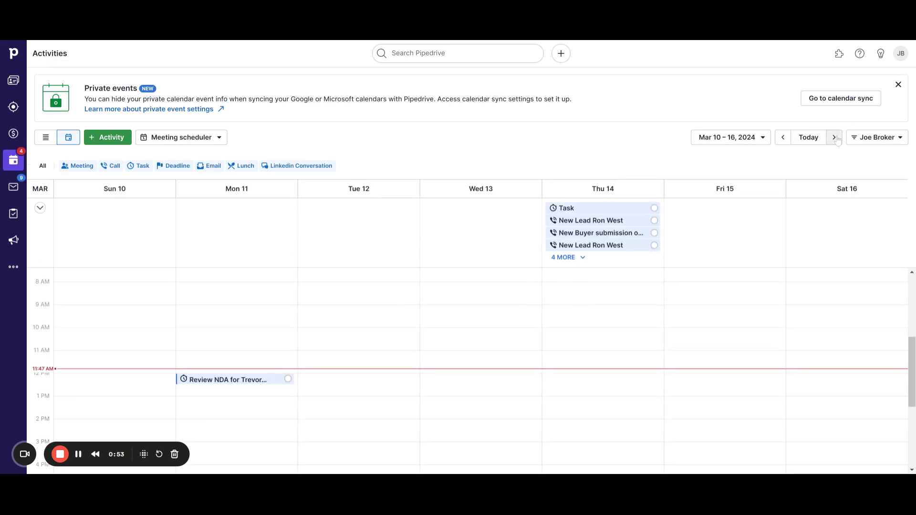
{"action": "left_click", "coordinate": [835, 137]}
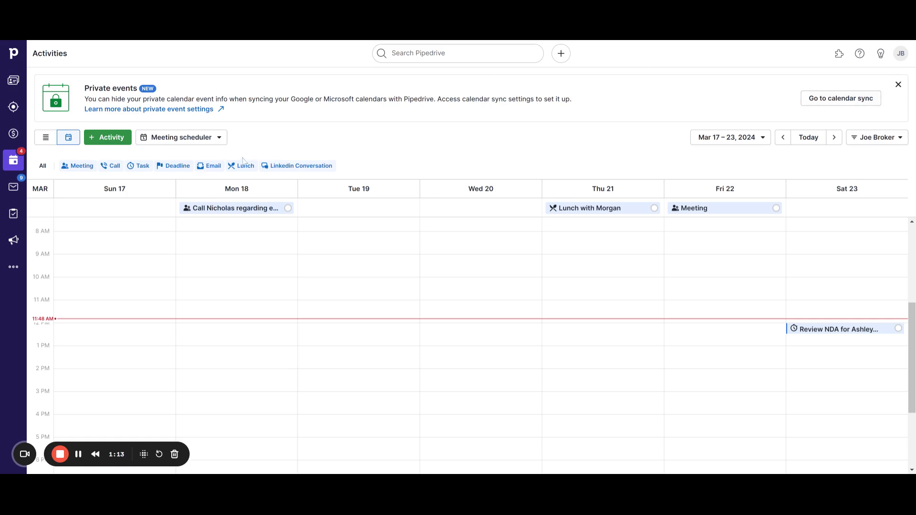
- Inspect the sample meeting's 15-minute Mon/Wed/Fri availability unchanged, then reopen the Meeting scheduler menu
{"action": "left_click", "coordinate": [217, 140]}
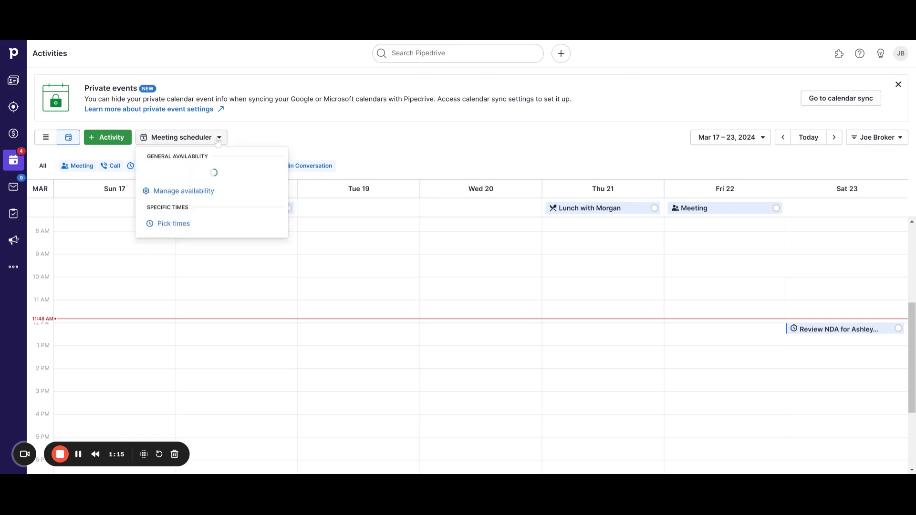
{"action": "left_click", "coordinate": [196, 192]}
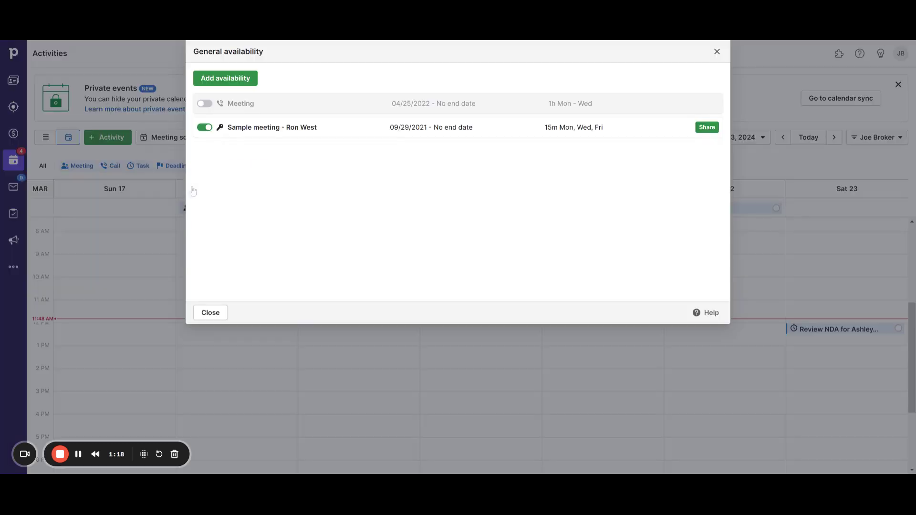
{"action": "left_click", "coordinate": [245, 128]}
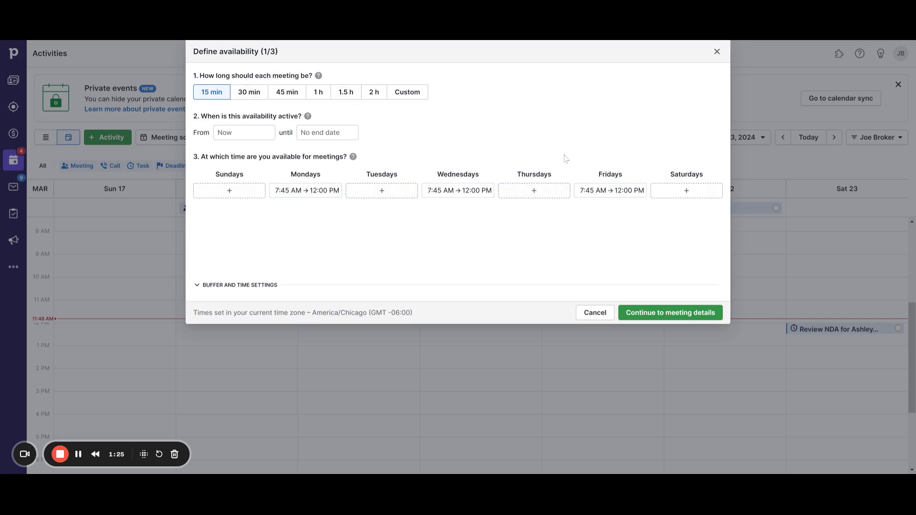
{"action": "left_click", "coordinate": [592, 313]}
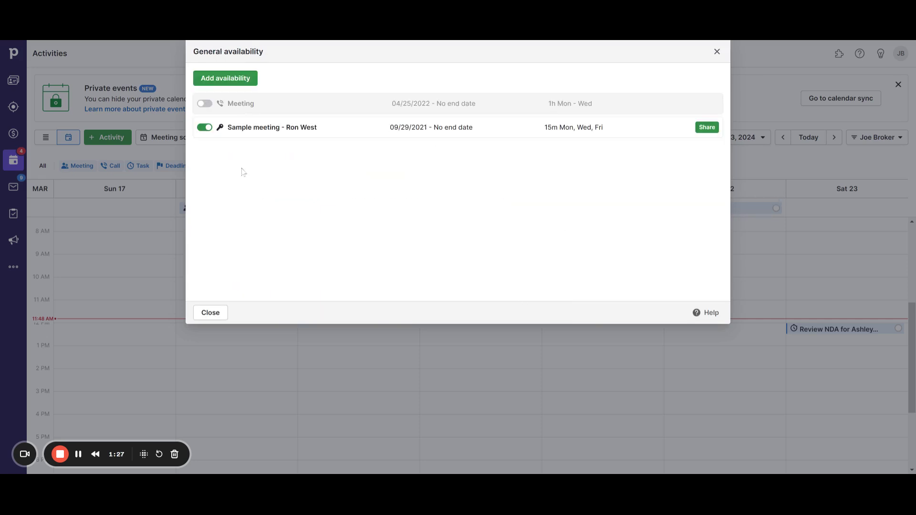
{"action": "left_click", "coordinate": [717, 52]}
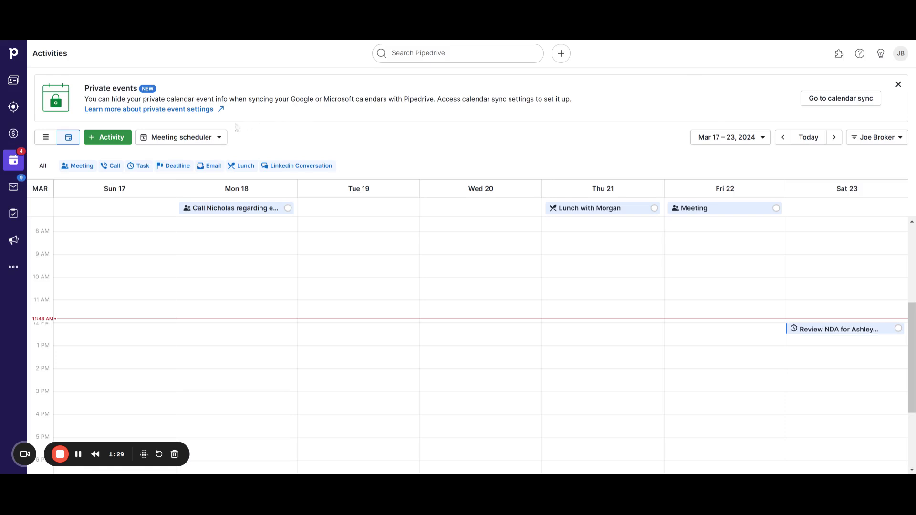
{"action": "left_click", "coordinate": [216, 137]}
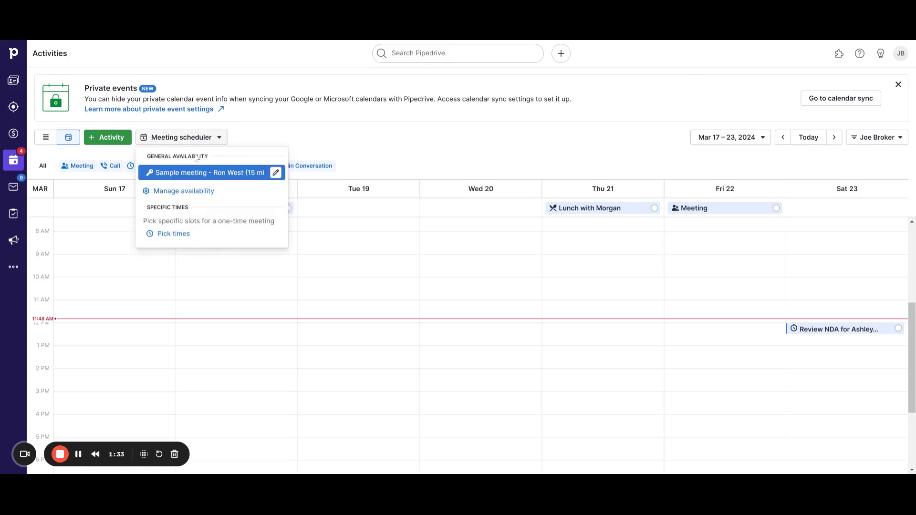
- Propose 11:00 AM and 11:30 AM slots on Friday March 8 and copy the booking link
{"action": "left_click", "coordinate": [190, 235]}
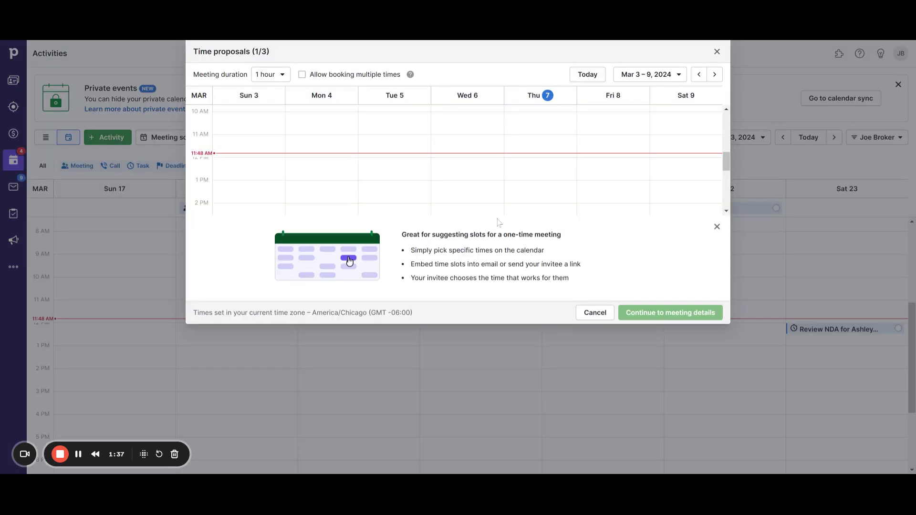
{"action": "left_click", "coordinate": [618, 146]}
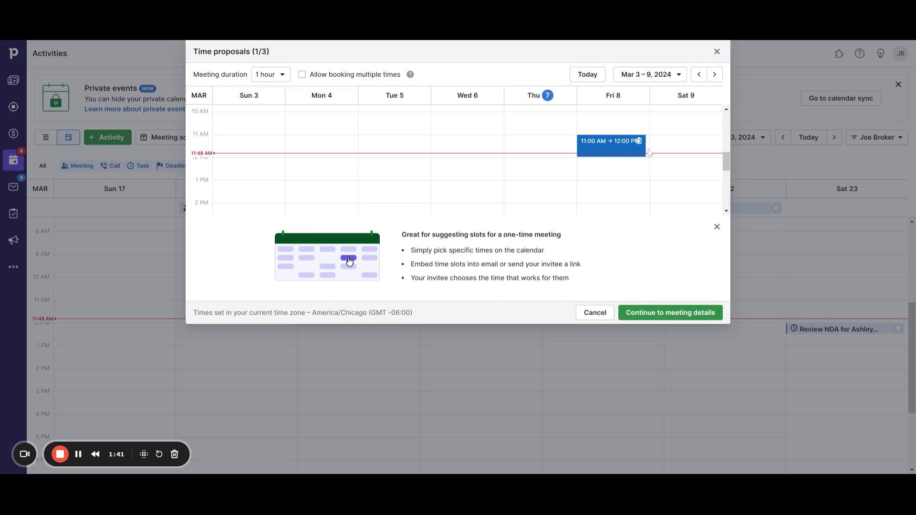
{"action": "left_click", "coordinate": [647, 151]}
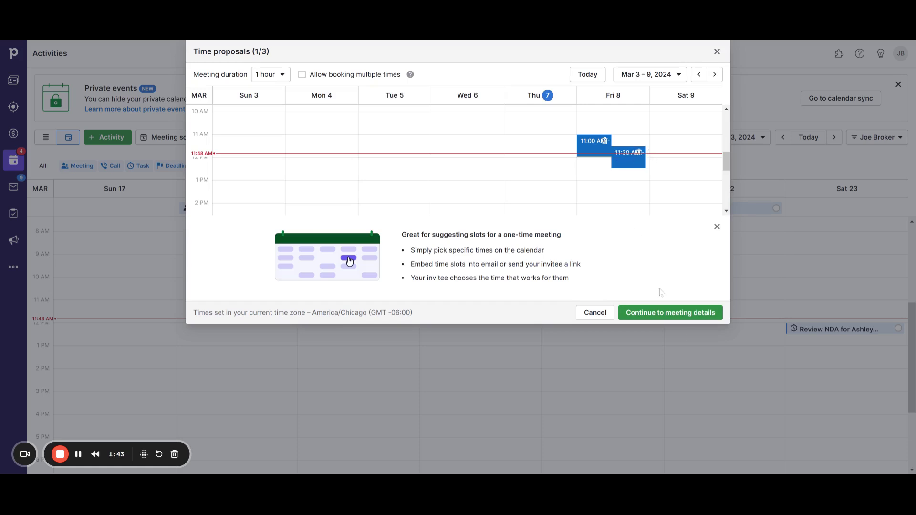
{"action": "left_click", "coordinate": [683, 315]}
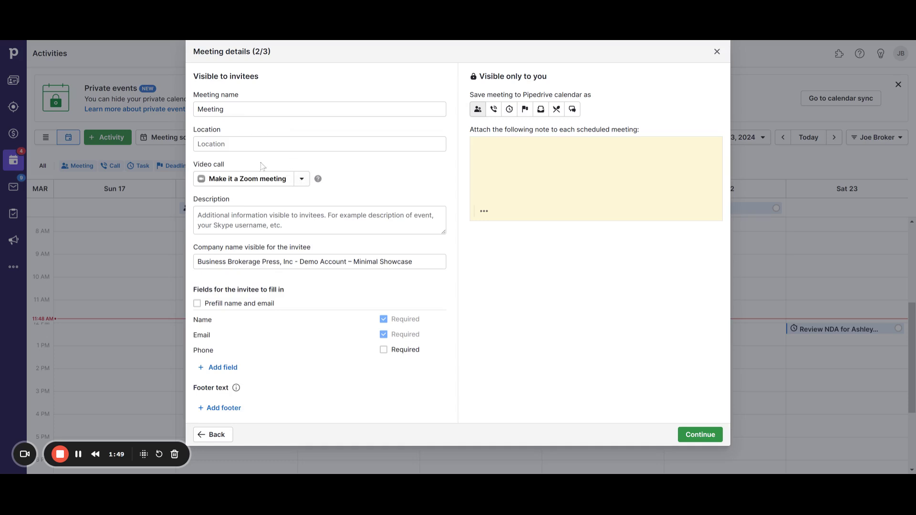
{"action": "left_click", "coordinate": [700, 434]}
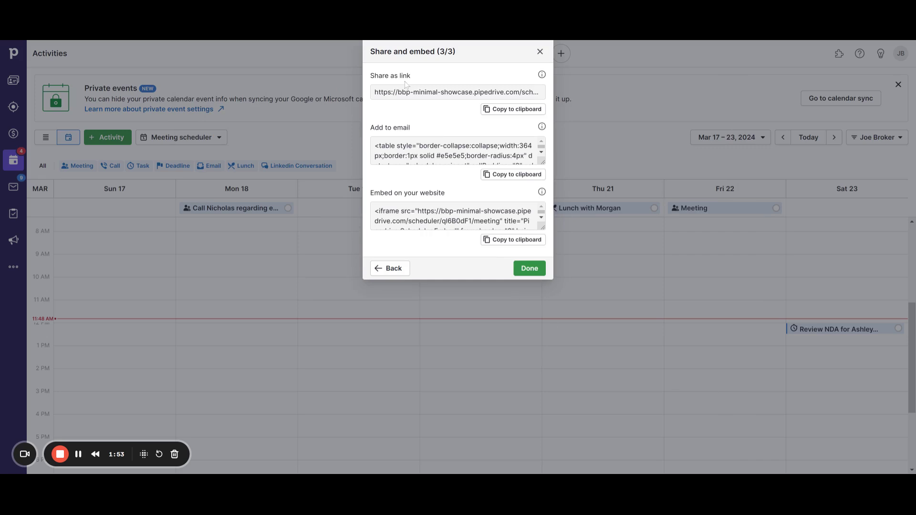
{"action": "left_click", "coordinate": [513, 111]}
- Finish the meeting proposal and step back two weeks to Mar 3–9, 2024
{"action": "left_click", "coordinate": [532, 269]}
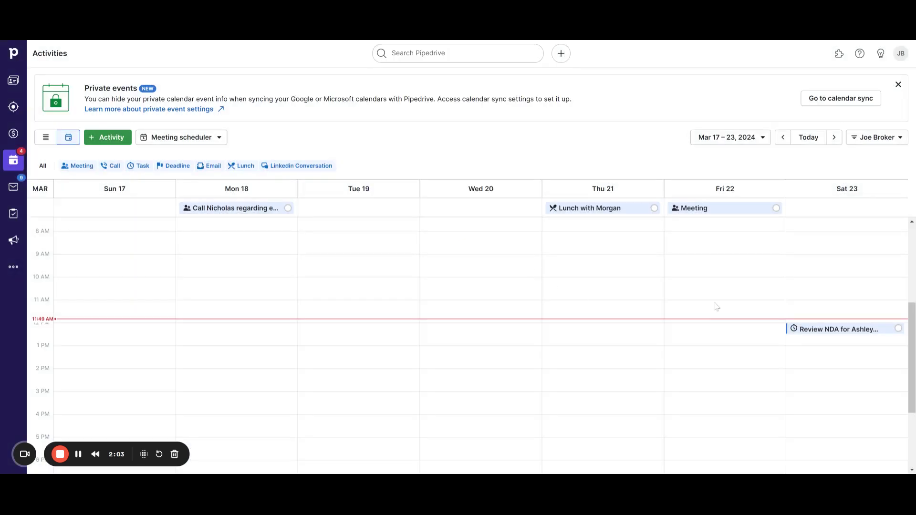
{"action": "left_click", "coordinate": [783, 138]}
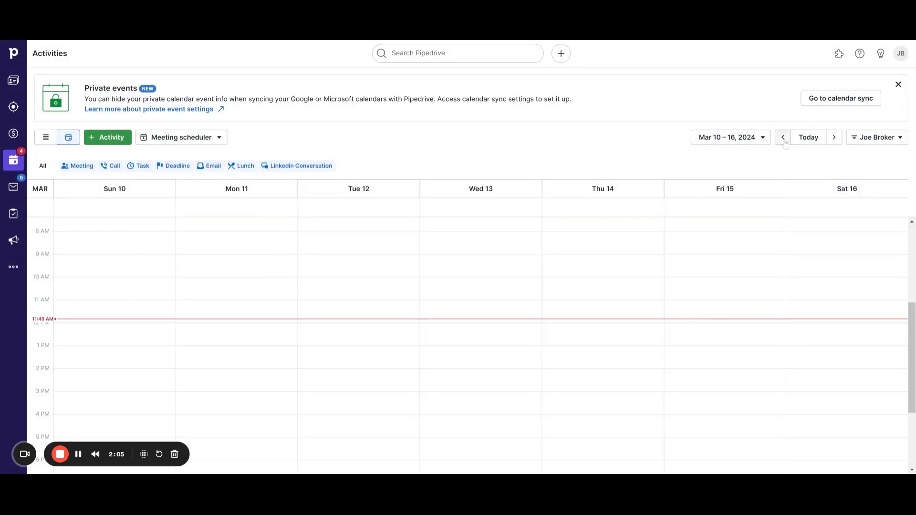
{"action": "left_click", "coordinate": [784, 138]}
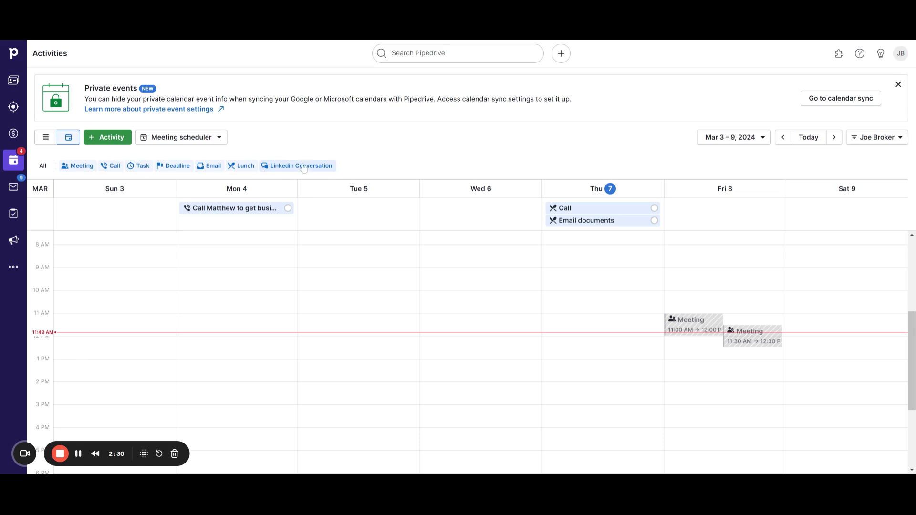
- Open the Company settings Activities tab, review the activity types, and cancel adding a new type
{"action": "left_click", "coordinate": [902, 54]}
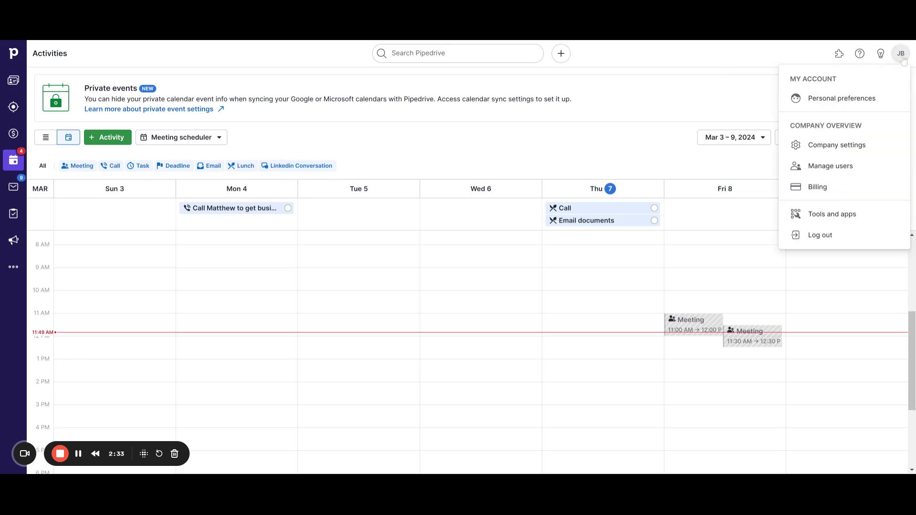
{"action": "left_click", "coordinate": [866, 151]}
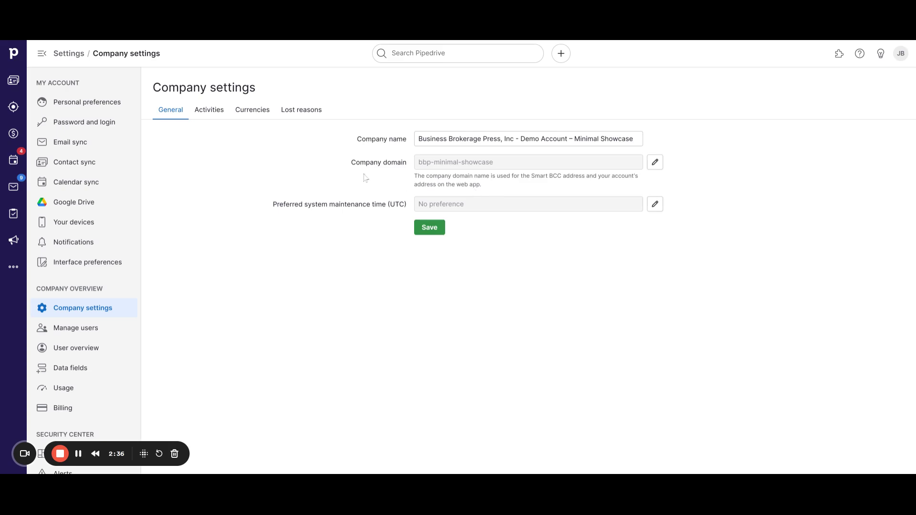
{"action": "left_click", "coordinate": [207, 114]}
{"action": "scroll", "coordinate": [430, 215], "scroll_direction": "down", "scroll_amount": 3}
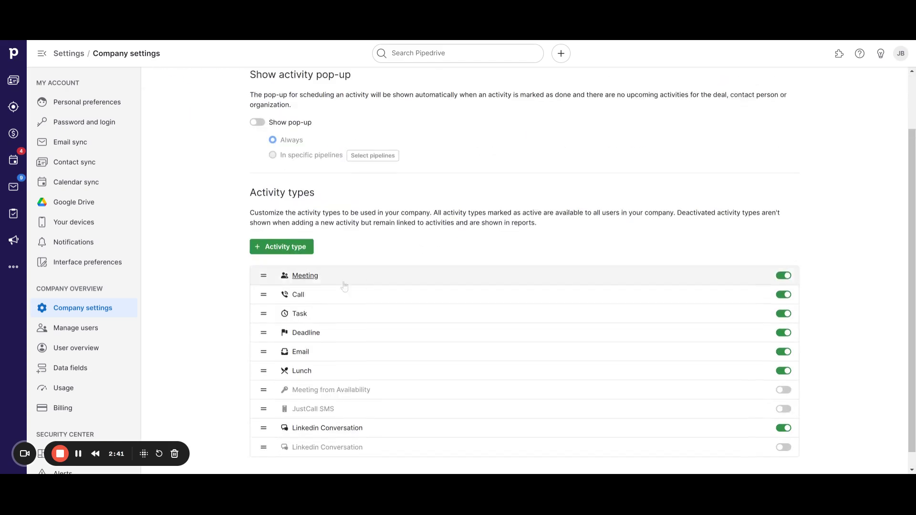
{"action": "scroll", "coordinate": [344, 286], "scroll_direction": "up", "scroll_amount": 1}
{"action": "scroll", "coordinate": [374, 318], "scroll_direction": "down", "scroll_amount": 2}
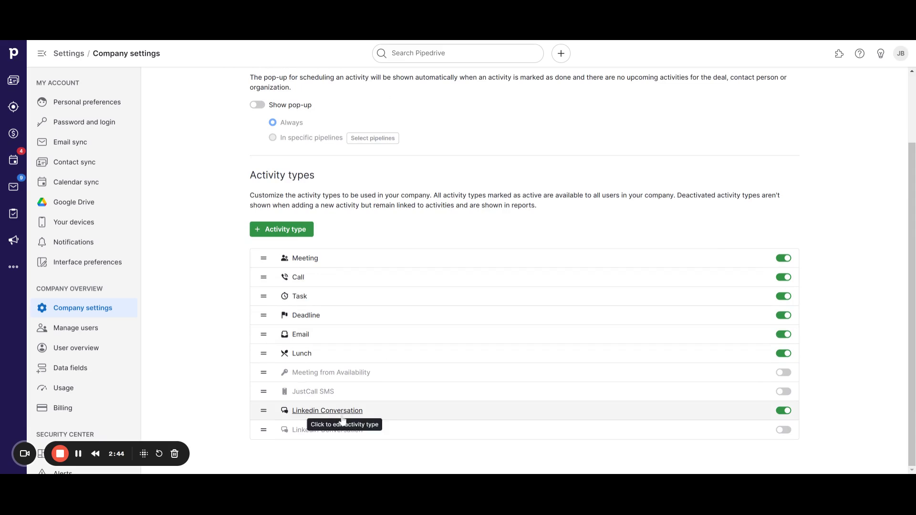
{"action": "left_click", "coordinate": [280, 231]}
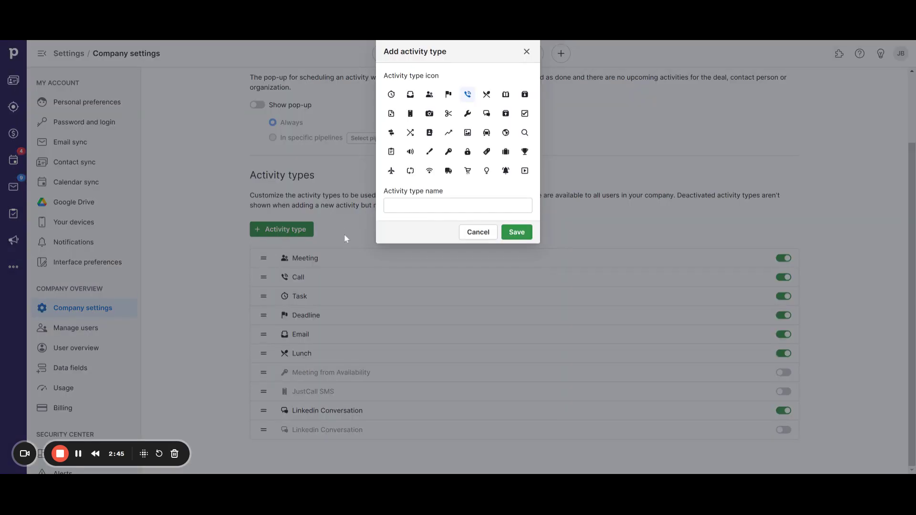
{"action": "left_click", "coordinate": [478, 232]}
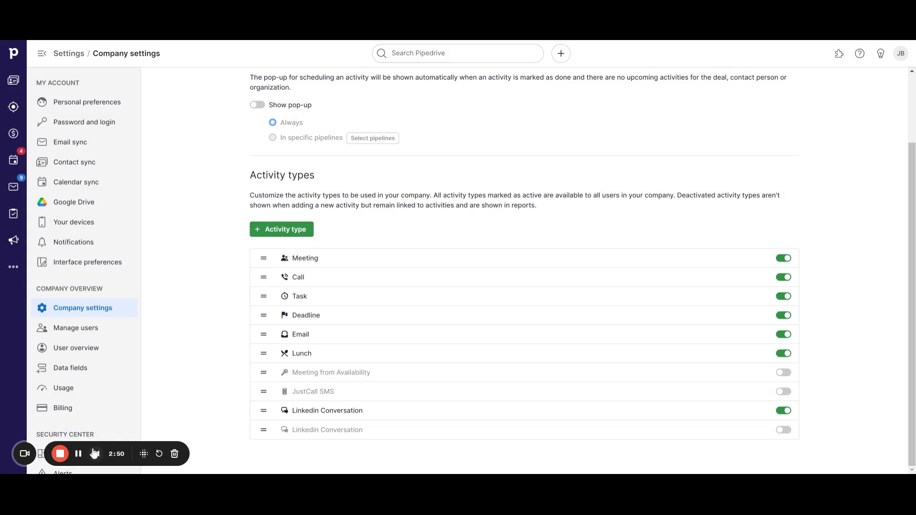
- Start a new activity on the first contact person, then leave it for the Leads Inbox
{"action": "left_click", "coordinate": [16, 84]}
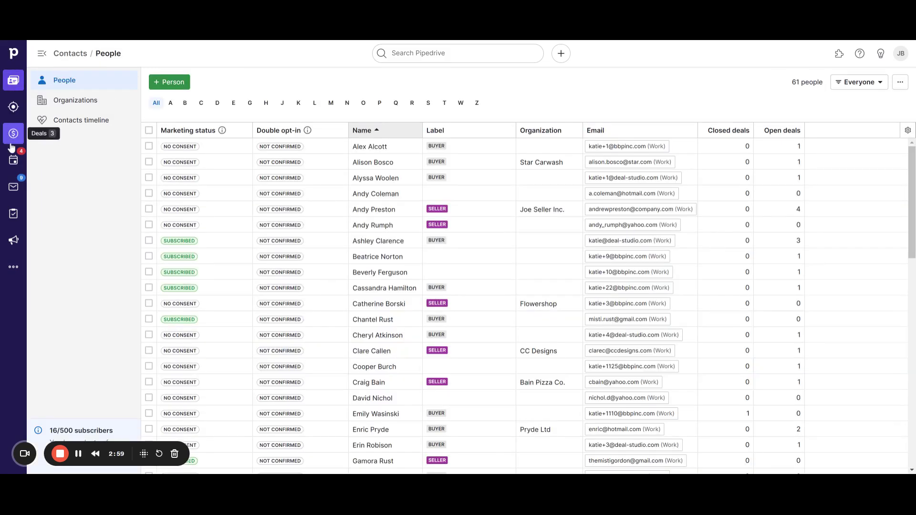
{"action": "left_click", "coordinate": [370, 147]}
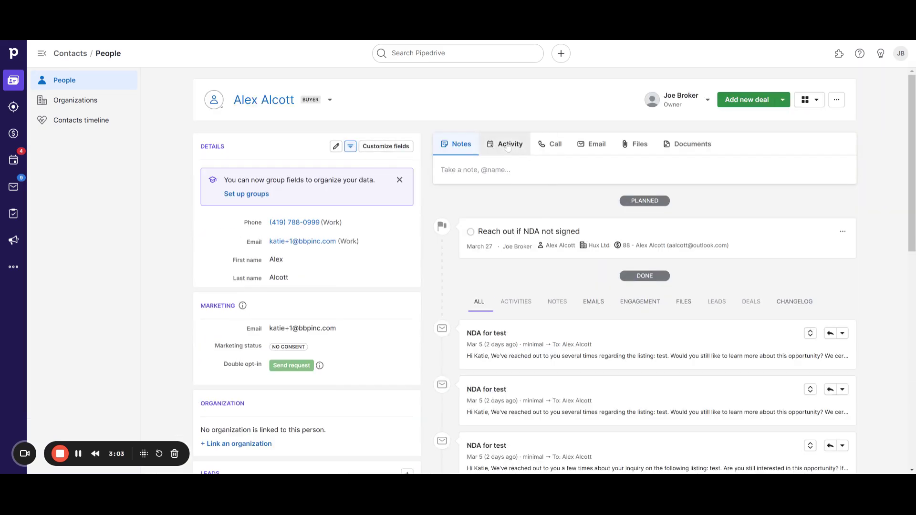
{"action": "left_click", "coordinate": [508, 147]}
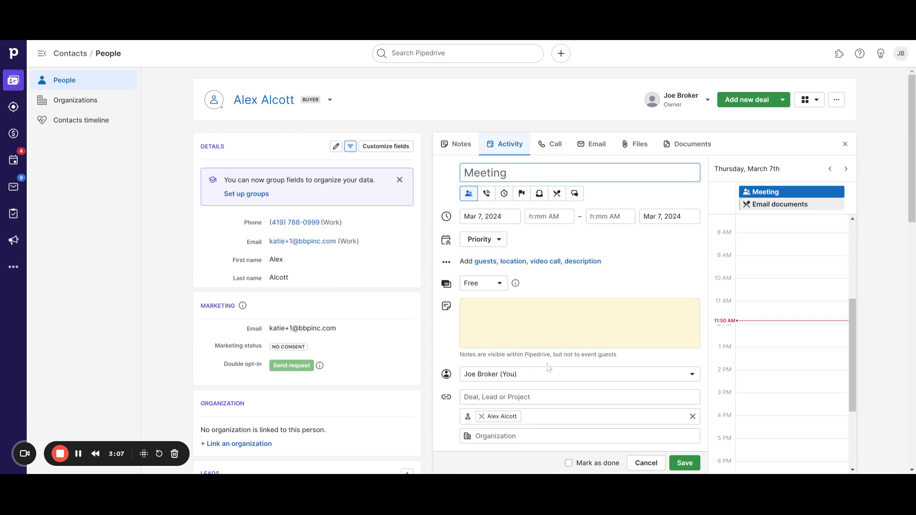
{"action": "left_click", "coordinate": [20, 110]}
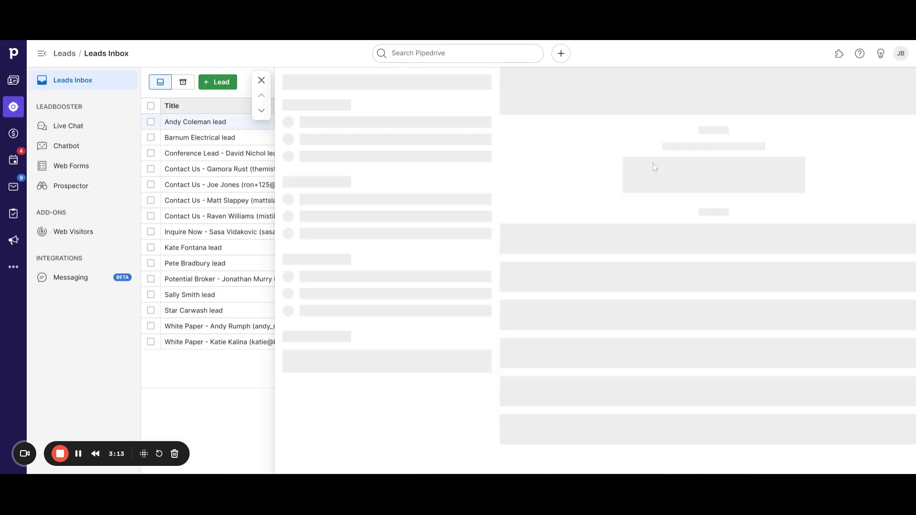
- Start activities on the first lead and the MS - Gas Station deal without saving either
{"action": "left_click", "coordinate": [585, 90]}
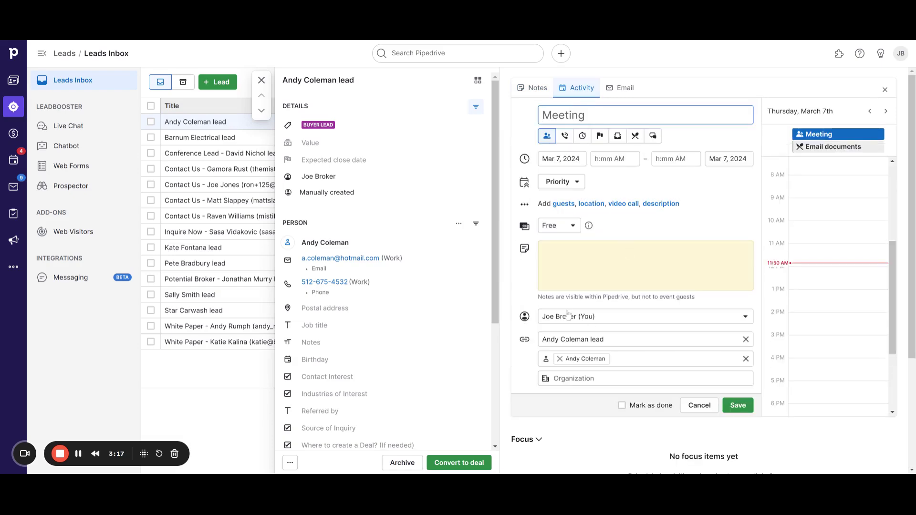
{"action": "left_click", "coordinate": [13, 134]}
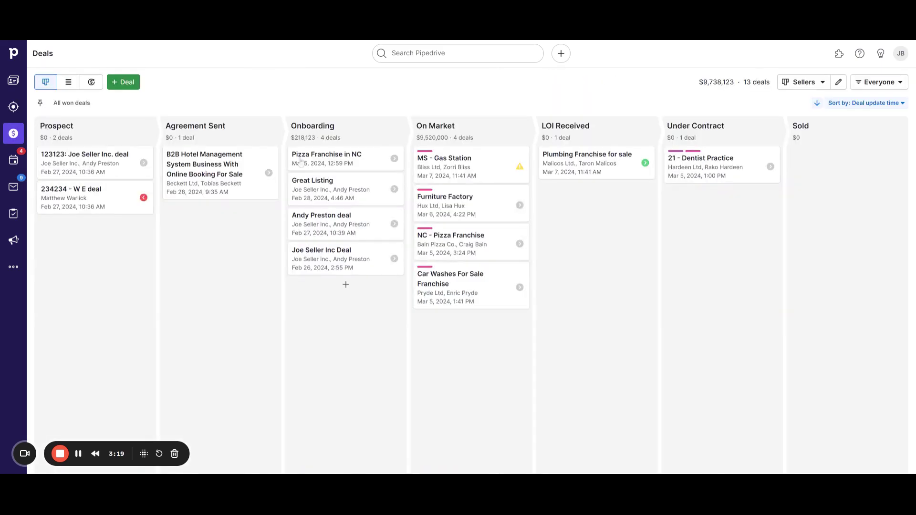
{"action": "left_click", "coordinate": [444, 158]}
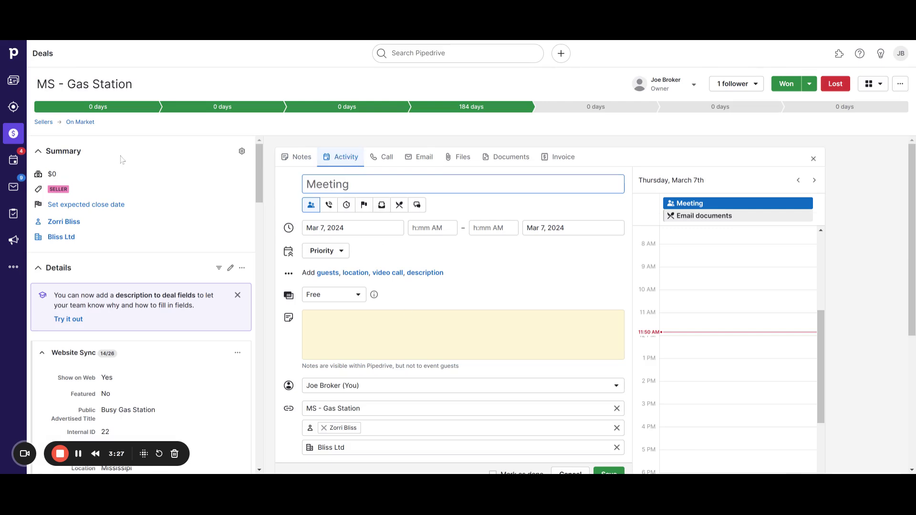
{"action": "left_click", "coordinate": [15, 135]}
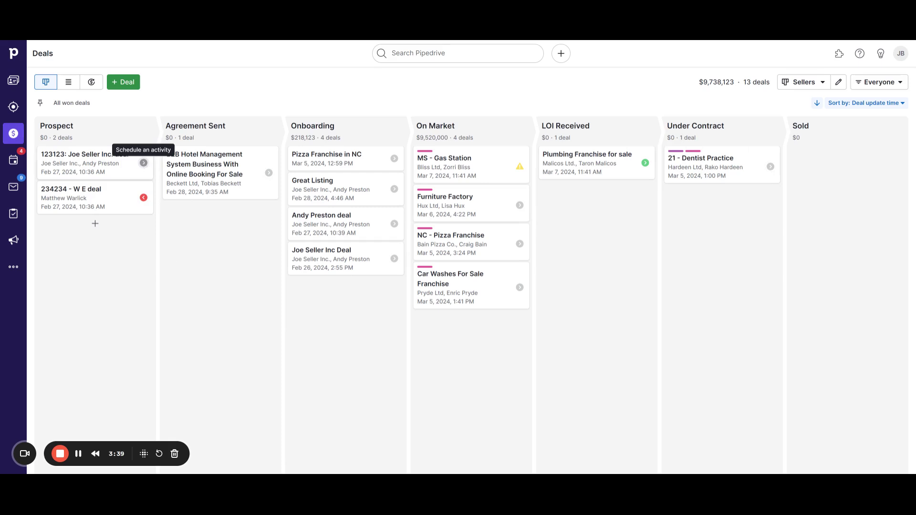
- Check activity popovers on four Sellers deals, then switch the board to the Buyers pipeline
{"action": "left_click", "coordinate": [144, 164]}
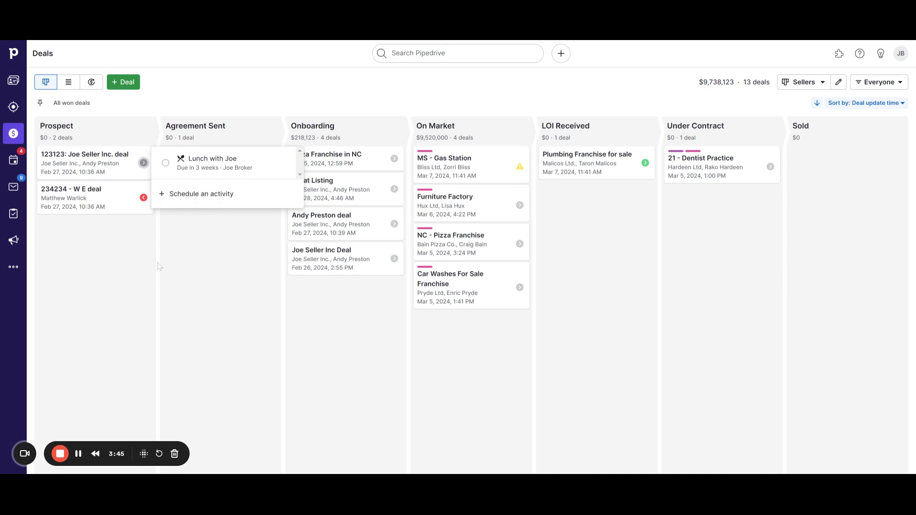
{"action": "left_click", "coordinate": [144, 198]}
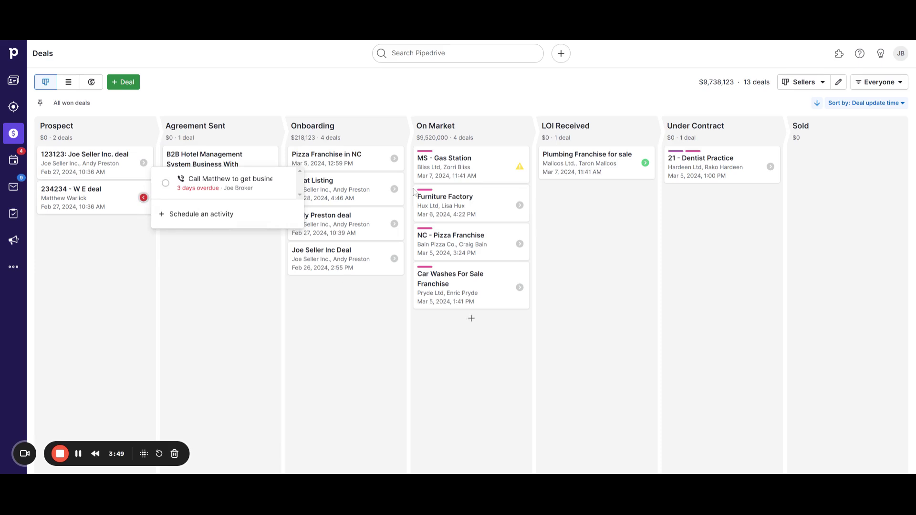
{"action": "left_click", "coordinate": [519, 166]}
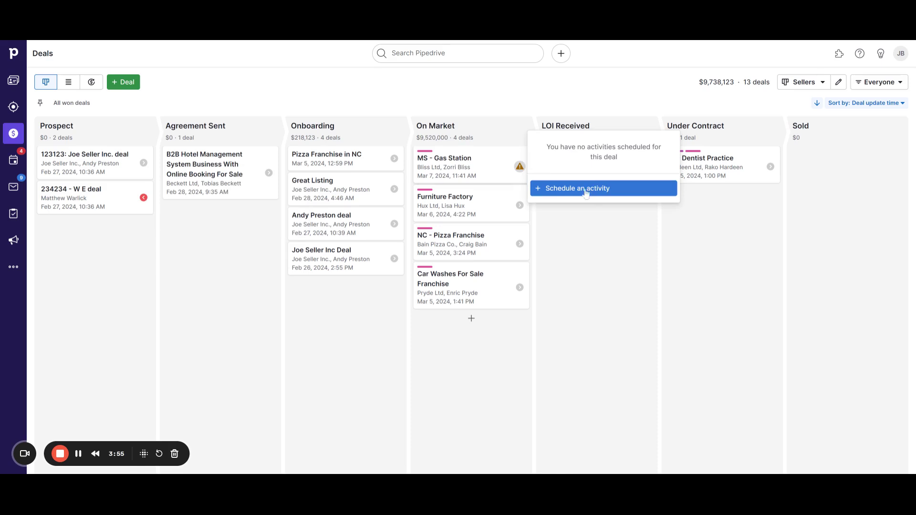
{"action": "left_click", "coordinate": [640, 233]}
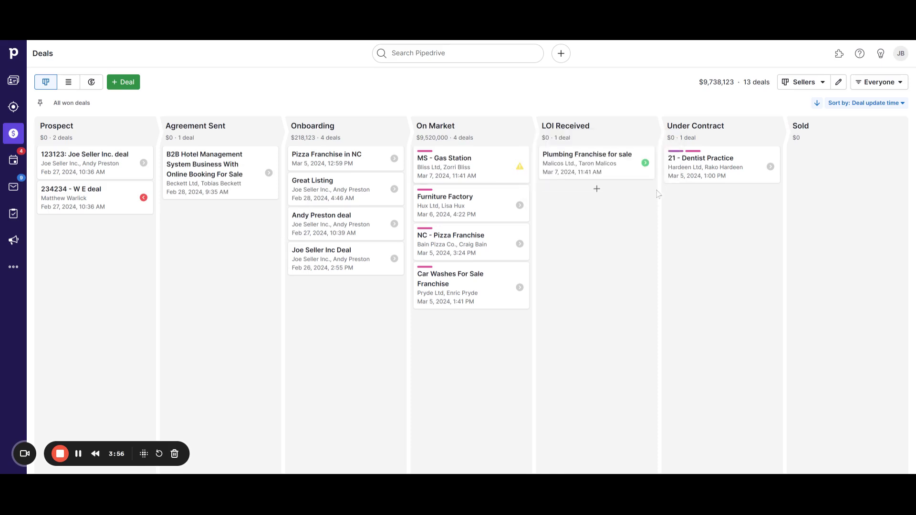
{"action": "left_click", "coordinate": [645, 163]}
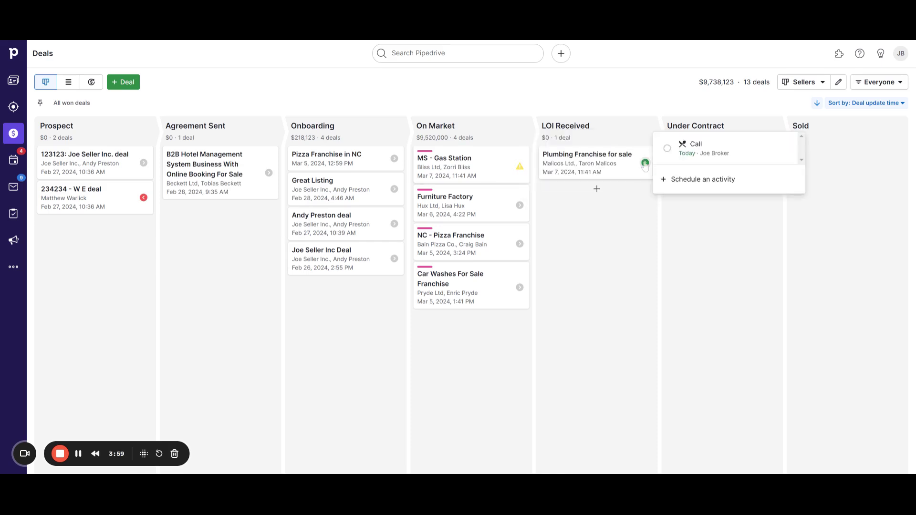
{"action": "left_click", "coordinate": [659, 248]}
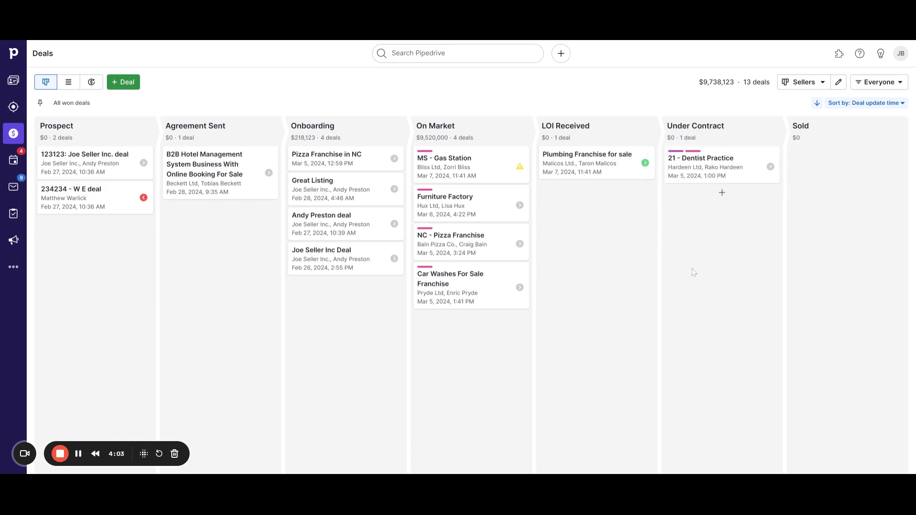
{"action": "left_click", "coordinate": [820, 82]}
{"action": "left_click", "coordinate": [803, 117]}
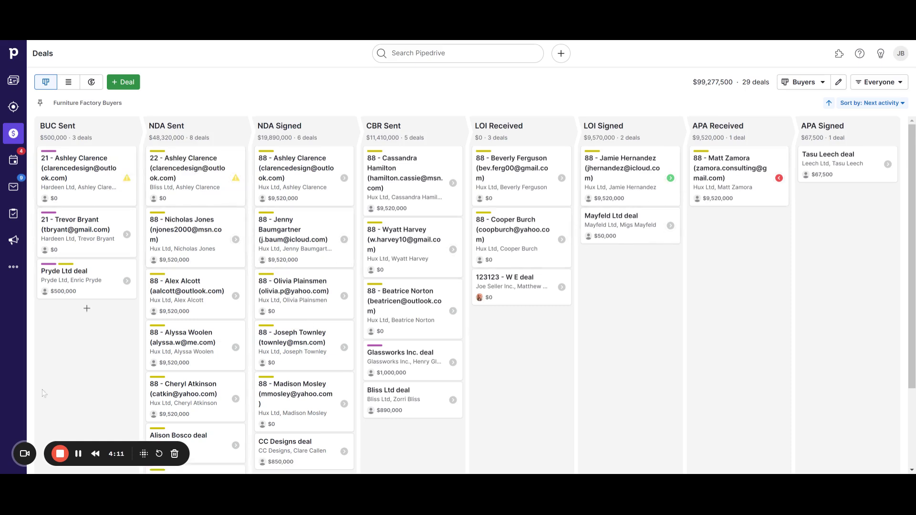
- Open the first buyer contact's page, start and cancel a new activity, and scroll its history
{"action": "left_click", "coordinate": [15, 81]}
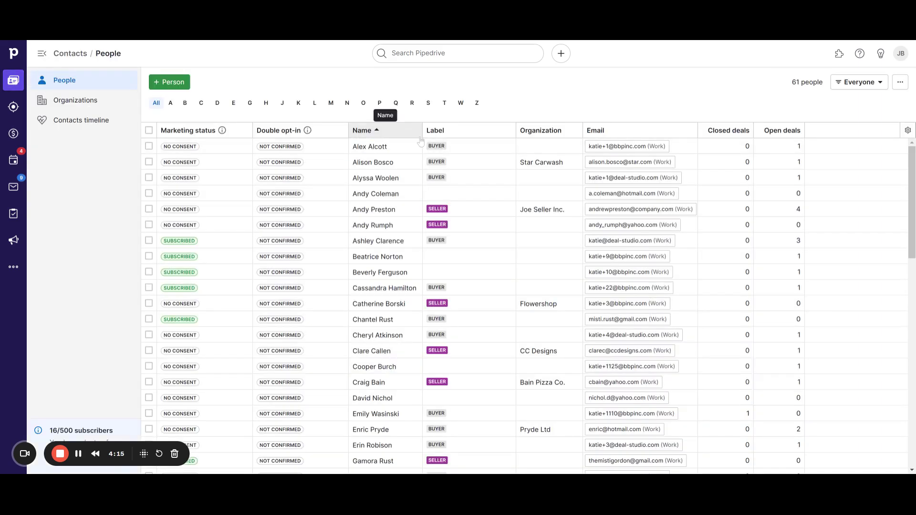
{"action": "left_click", "coordinate": [371, 147]}
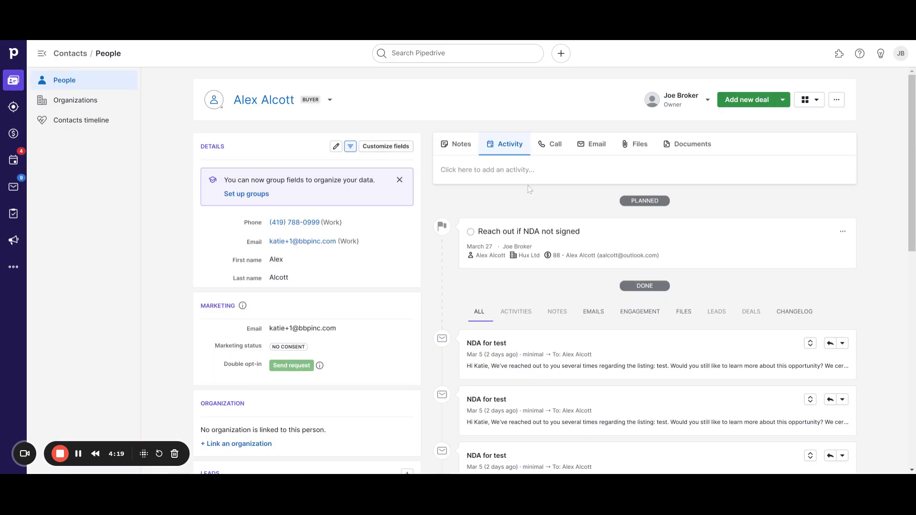
{"action": "left_click", "coordinate": [511, 152]}
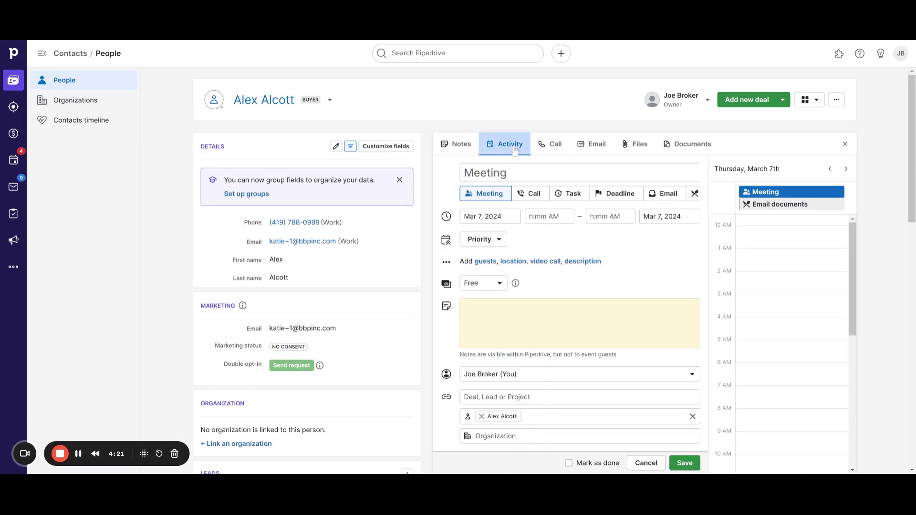
{"action": "left_click", "coordinate": [650, 464]}
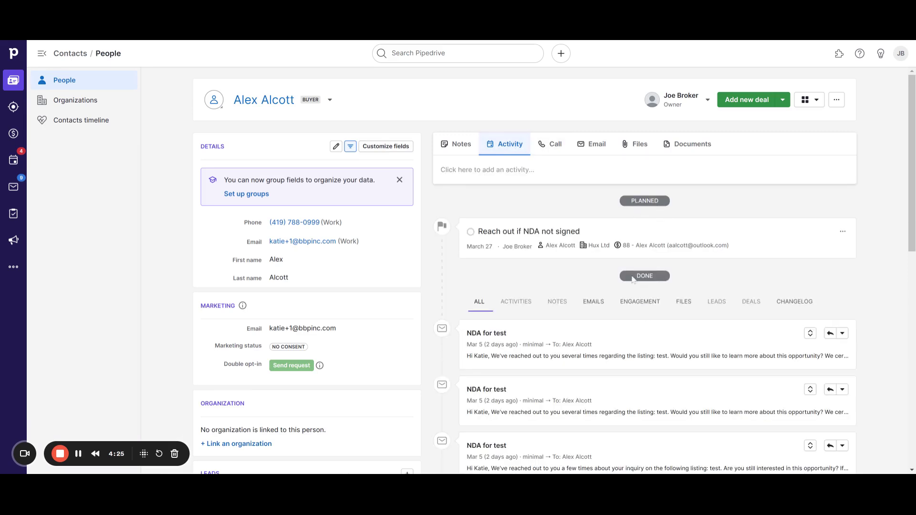
{"action": "scroll", "coordinate": [663, 284], "scroll_direction": "down", "scroll_amount": 4}
{"action": "scroll", "coordinate": [651, 229], "scroll_direction": "up", "scroll_amount": 4}
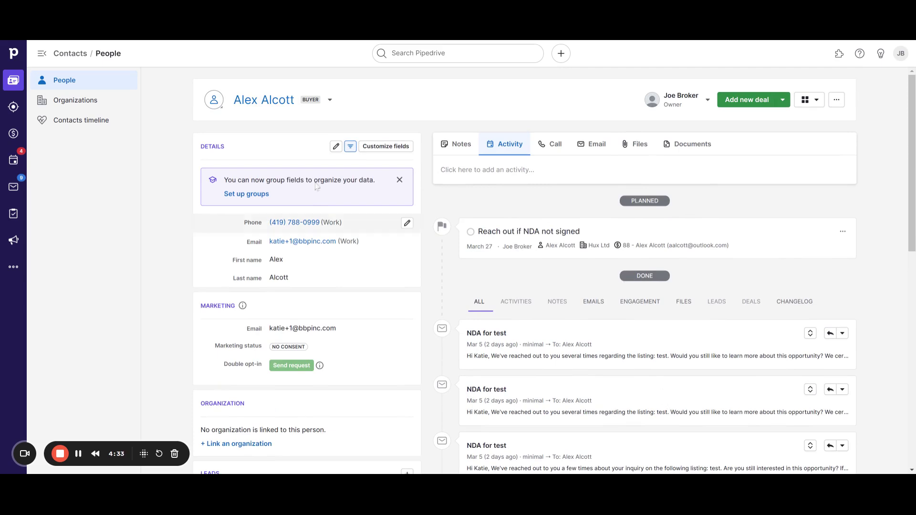
{"action": "left_click", "coordinate": [13, 161]}
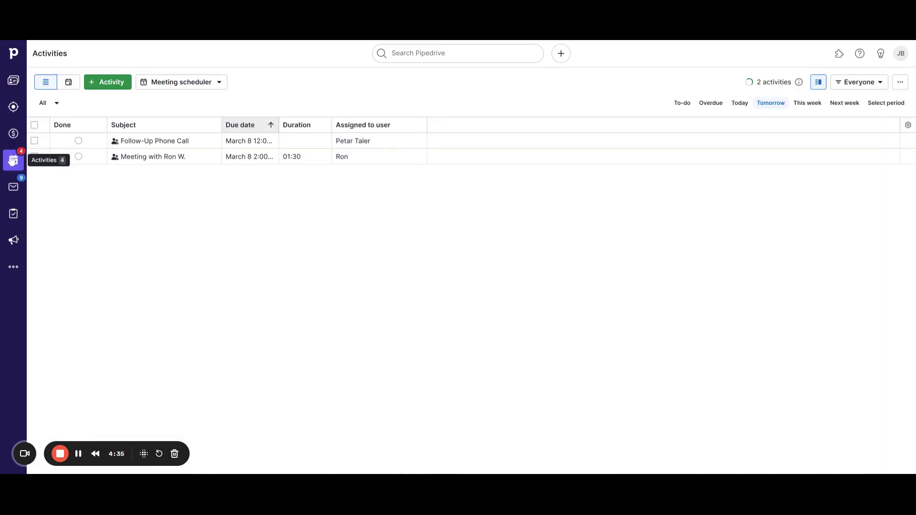
{"action": "left_click", "coordinate": [683, 104]}
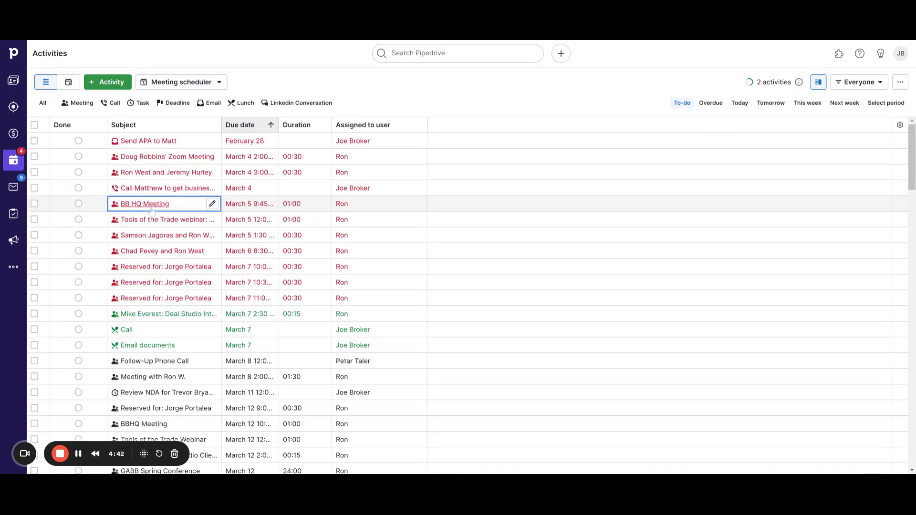
{"action": "left_click", "coordinate": [55, 162]}
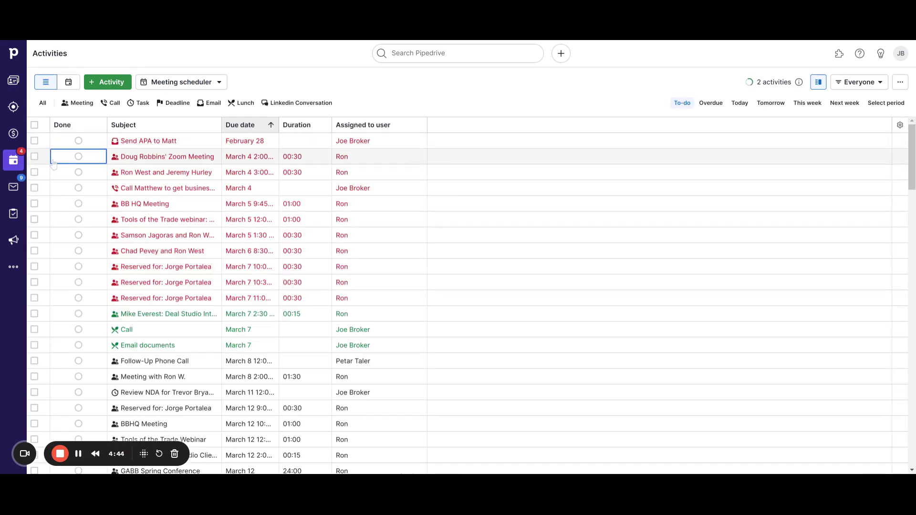
{"action": "left_click", "coordinate": [78, 157]}
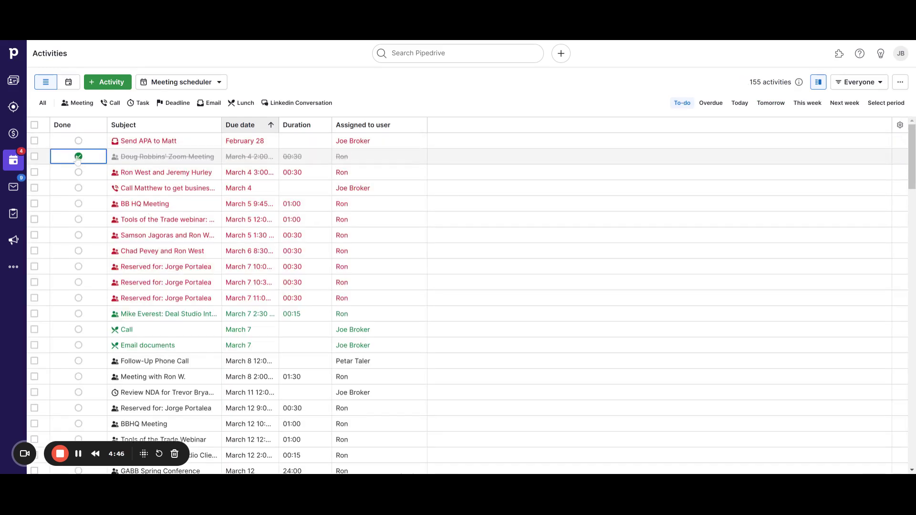
{"action": "left_click", "coordinate": [135, 157]}
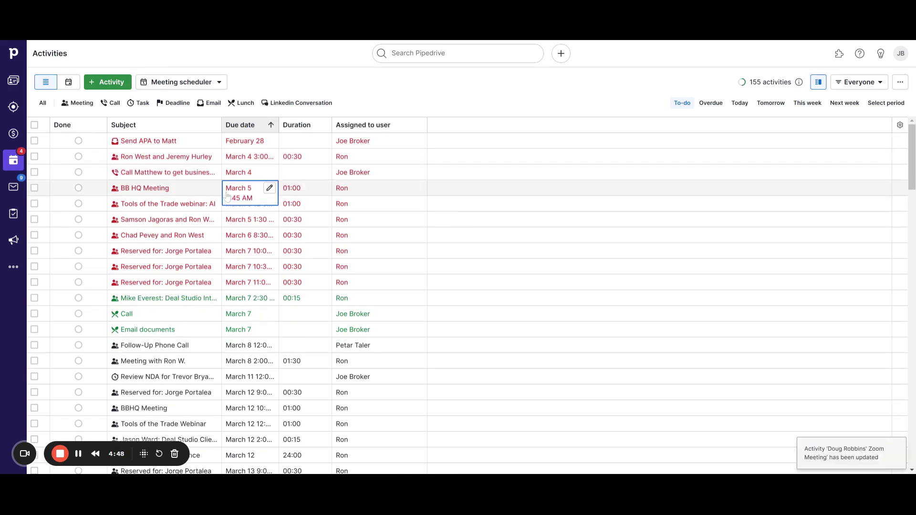
{"action": "left_click", "coordinate": [92, 160]}
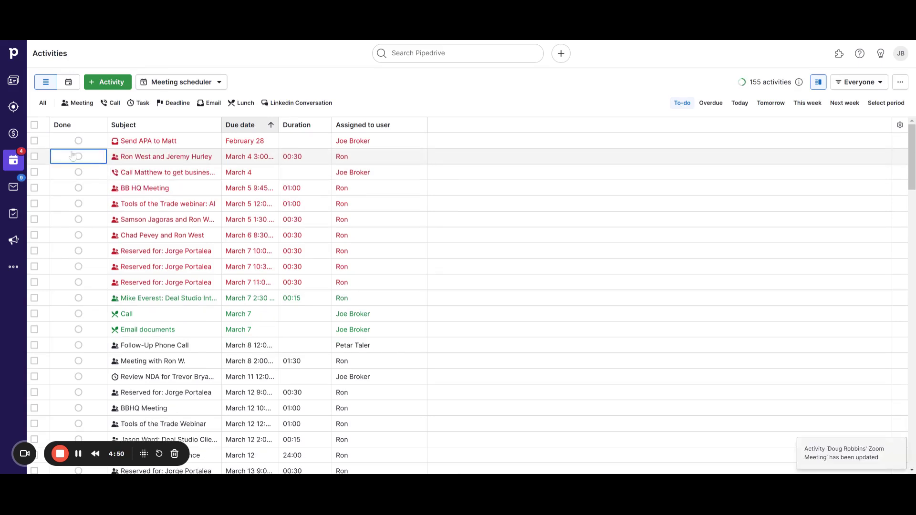
{"action": "left_click", "coordinate": [159, 190]}
{"action": "key", "text": "Up"}
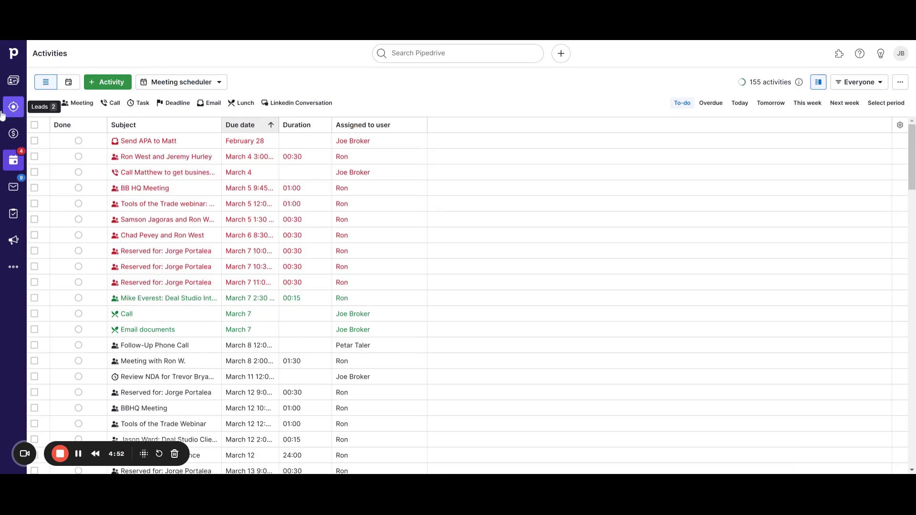
- Select the five overdue activities, from the March 4 call to the March 6 meeting
{"action": "left_click", "coordinate": [34, 173]}
{"action": "left_click", "coordinate": [34, 188]}
{"action": "left_click", "coordinate": [34, 204]}
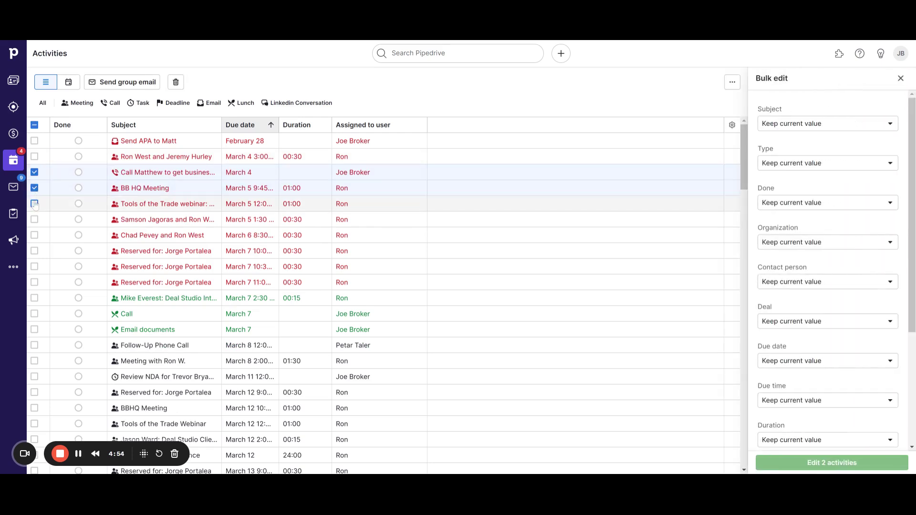
{"action": "left_click", "coordinate": [34, 219]}
{"action": "left_click", "coordinate": [34, 236]}
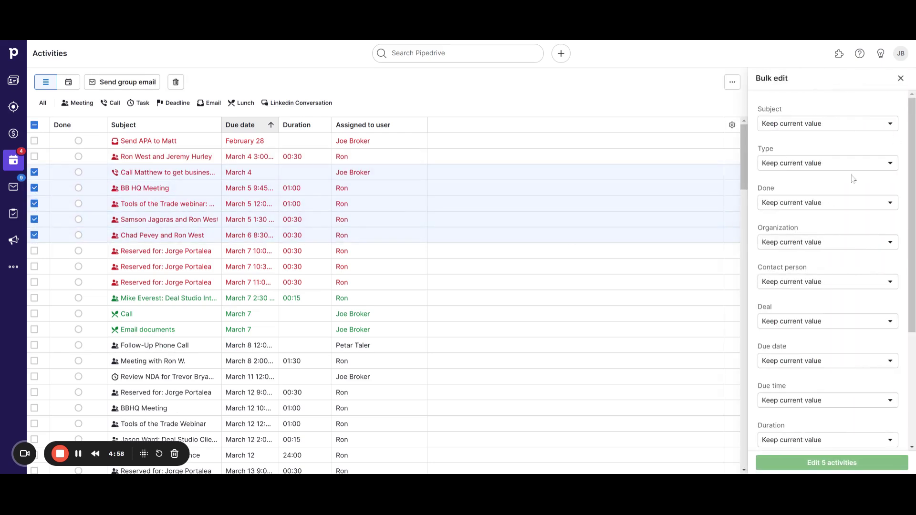
- Bulk-edit the Done field to Done for the 5 selected activities and confirm
{"action": "left_click", "coordinate": [819, 204]}
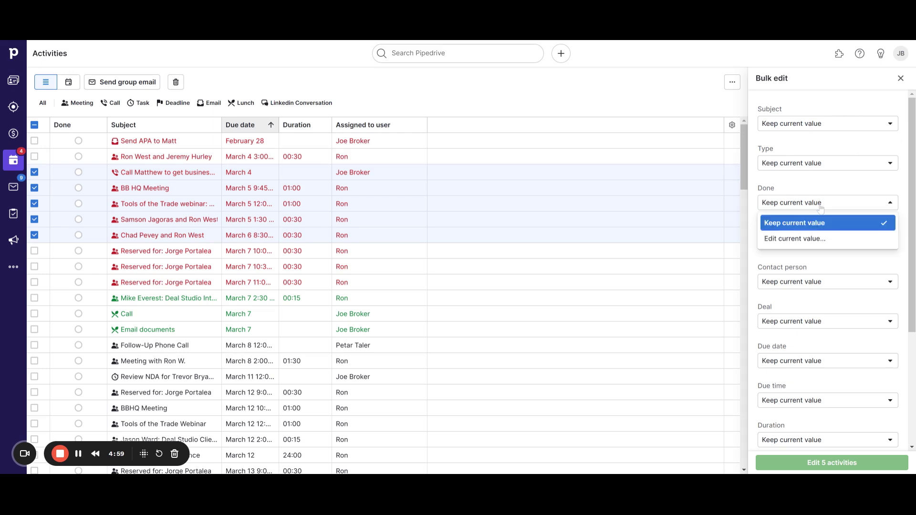
{"action": "left_click", "coordinate": [824, 237]}
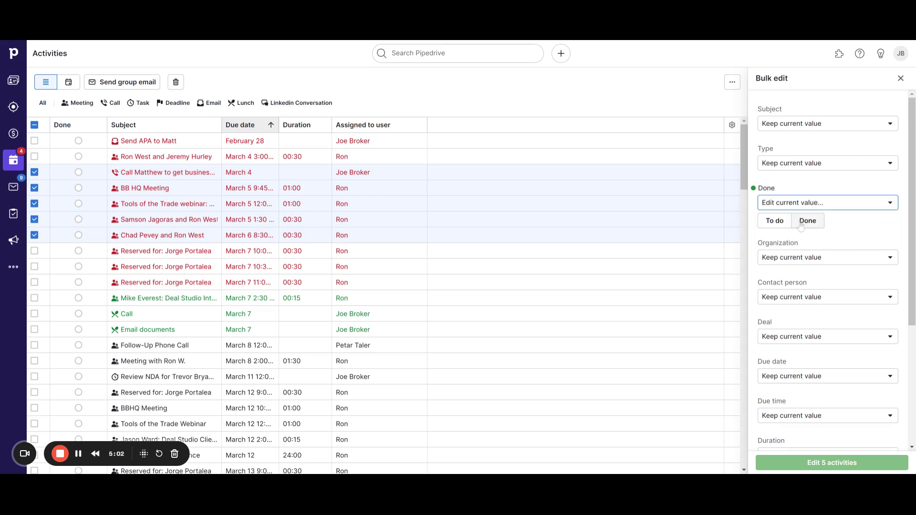
{"action": "left_click", "coordinate": [807, 221]}
{"action": "left_click", "coordinate": [862, 464]}
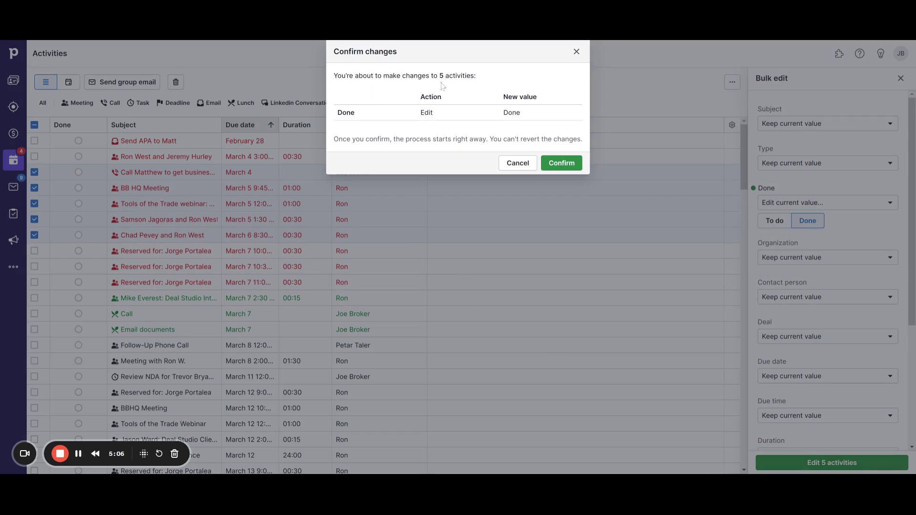
{"action": "left_click", "coordinate": [554, 162]}
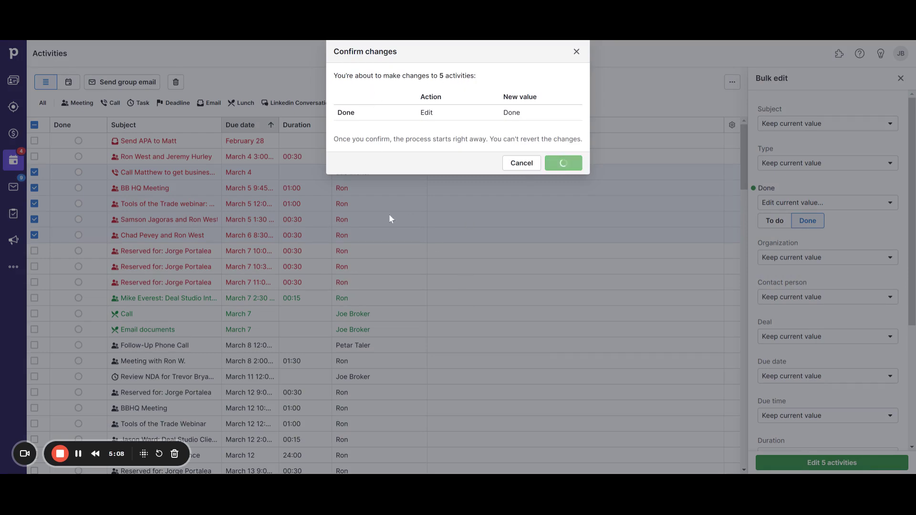